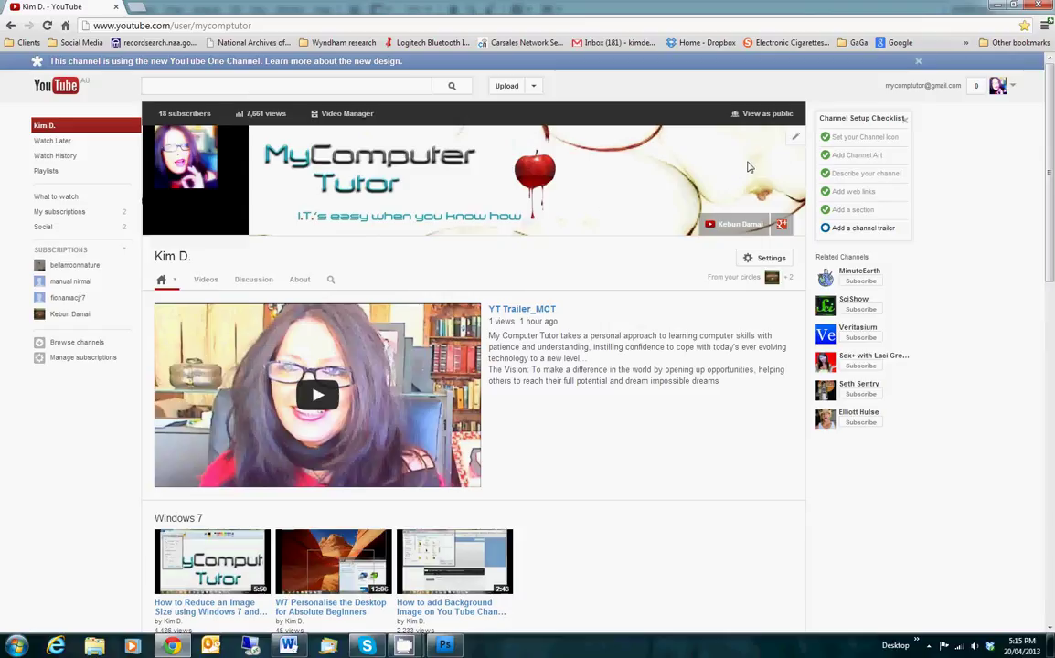
- Preview the YouTube channel art settings, close them, and bring Photoshop forward
click(797, 139)
click(765, 174)
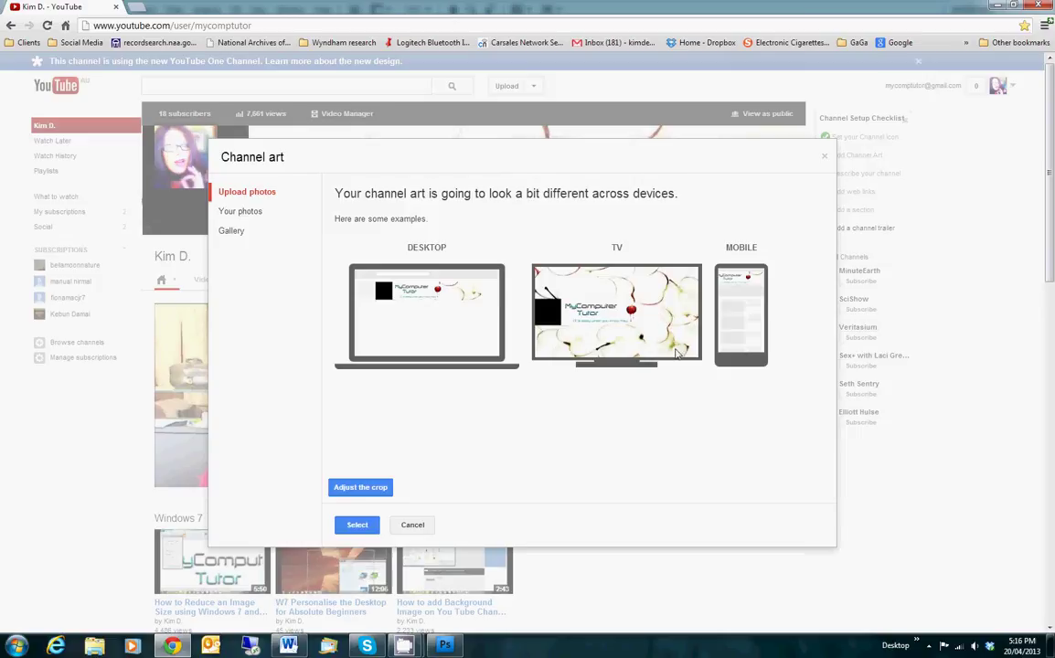
click(824, 159)
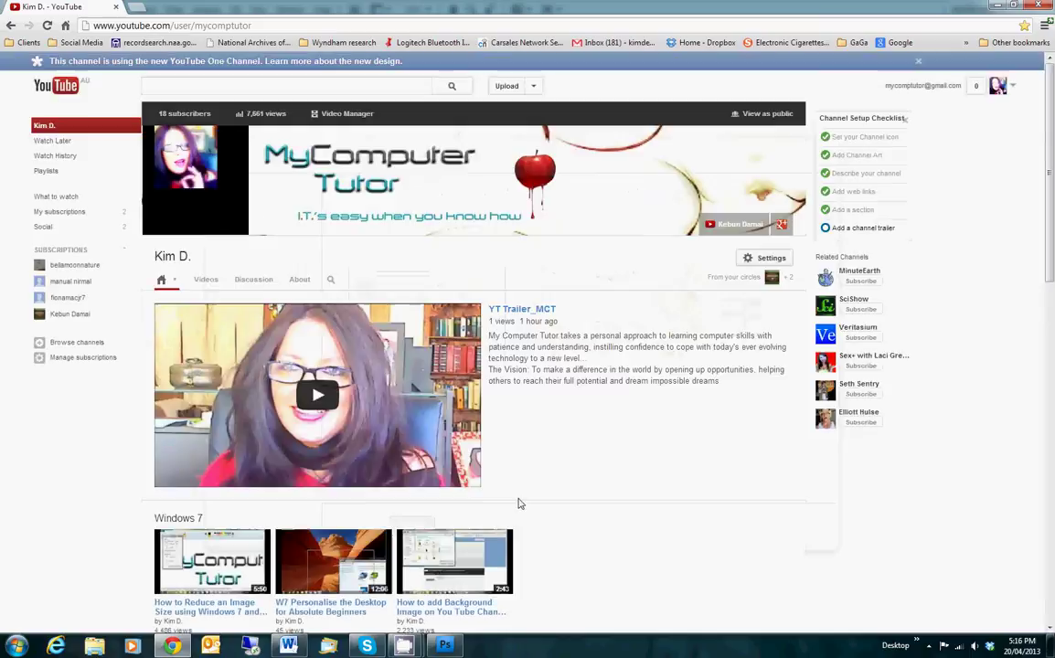
click(446, 647)
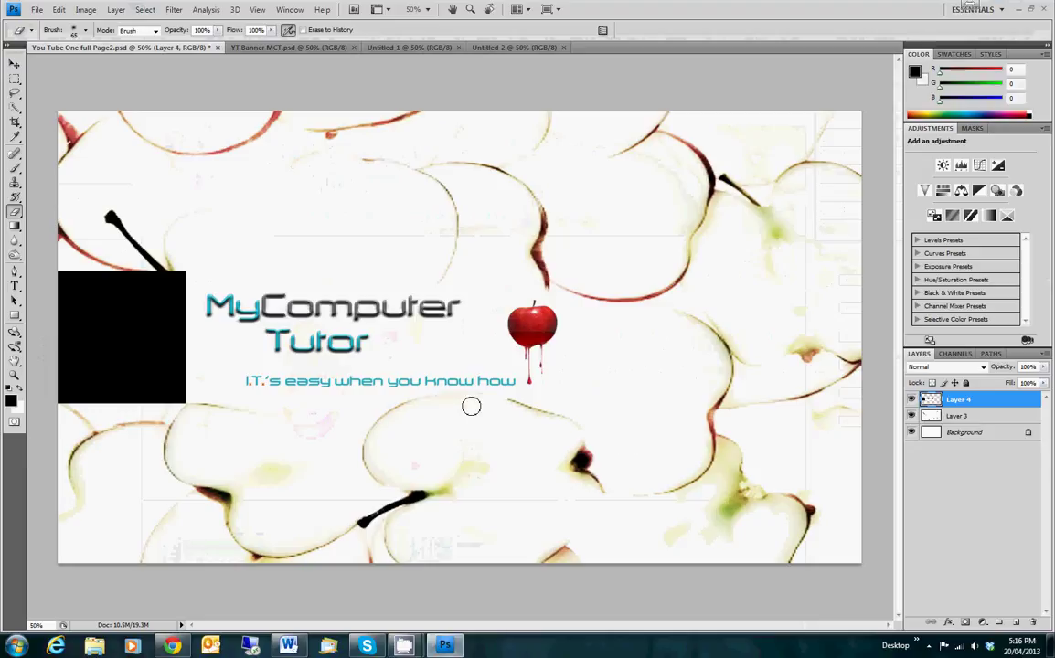
- Create a blank 2560×1440 document, then hide the logo Layer 4 in the full-page art
click(407, 47)
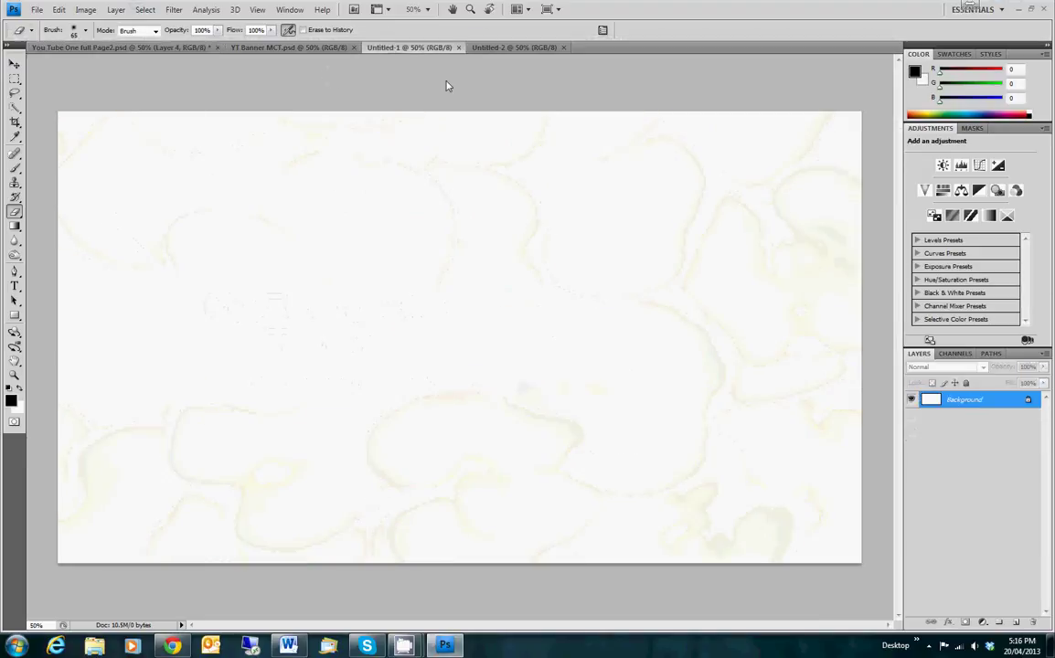
click(38, 11)
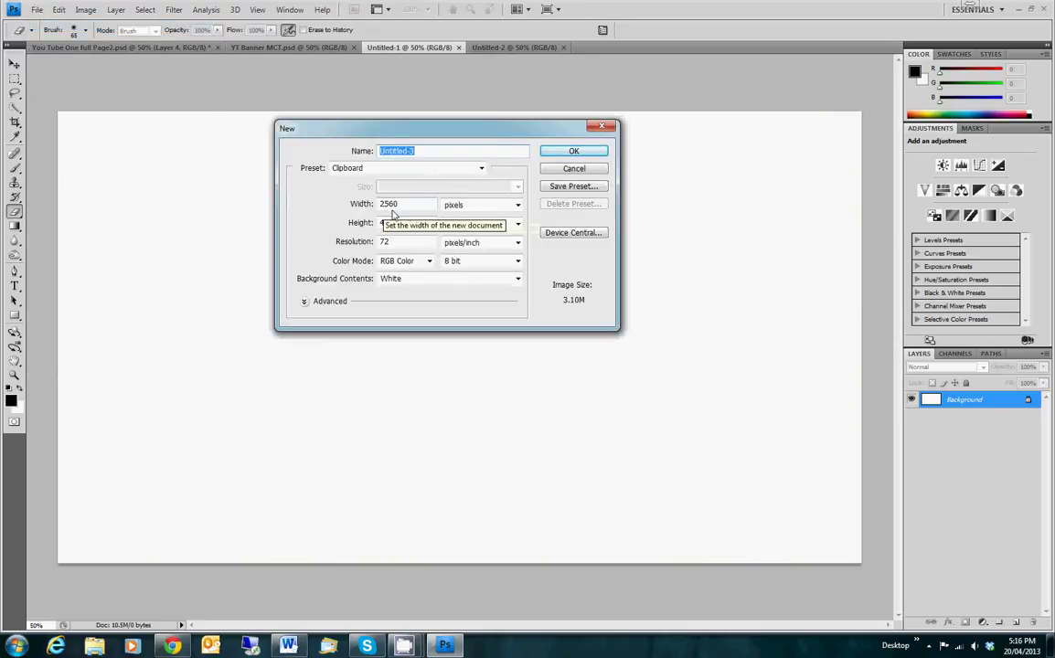
double_click(397, 224)
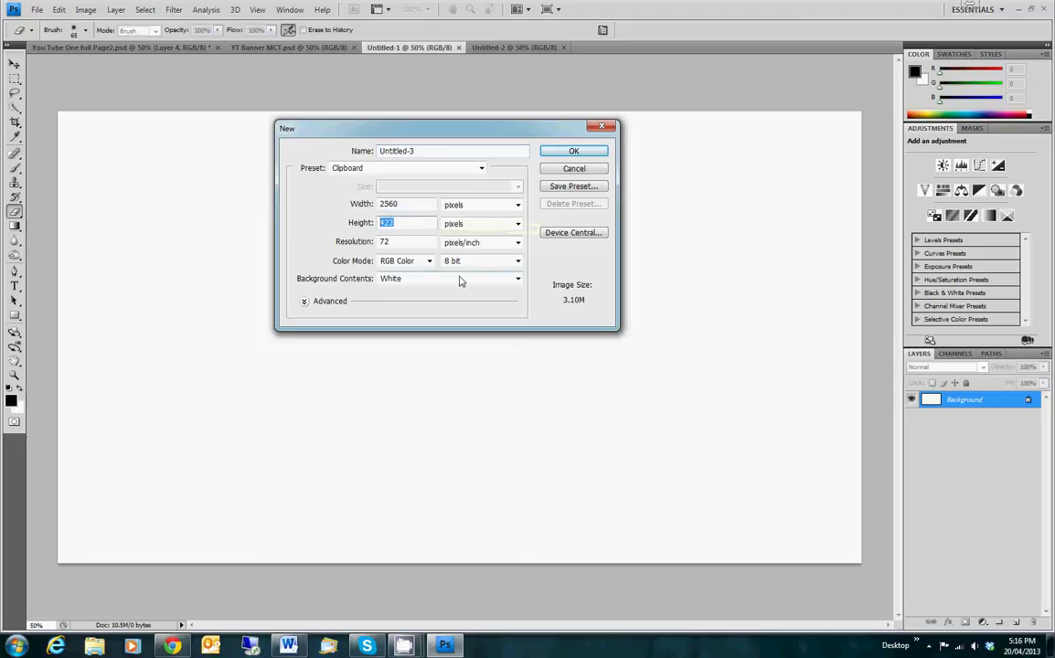
text(144)
text(0)
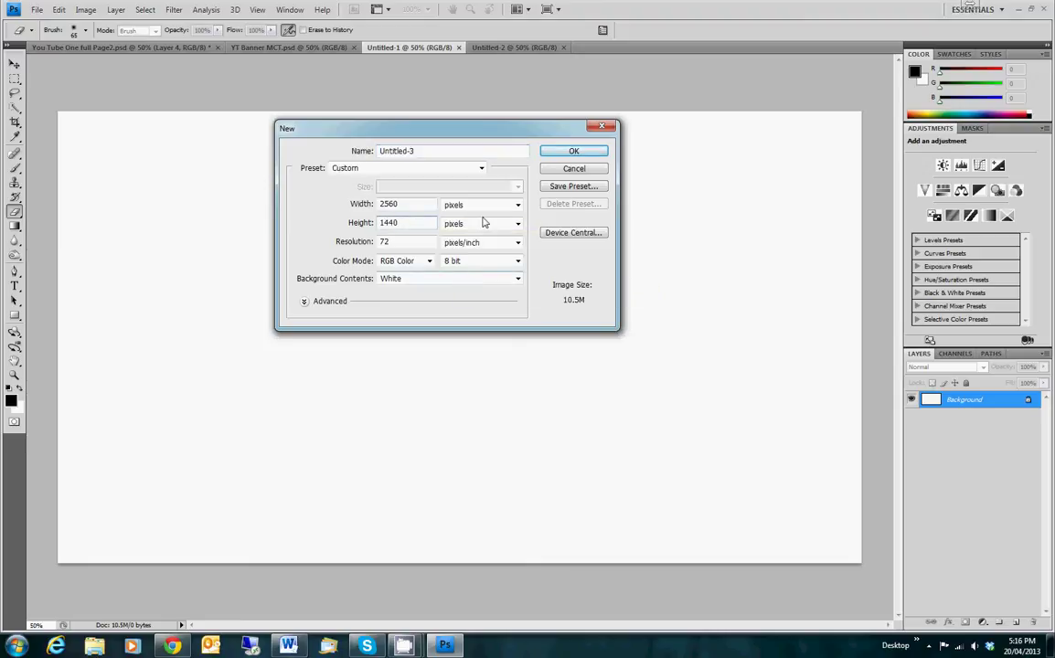
click(575, 152)
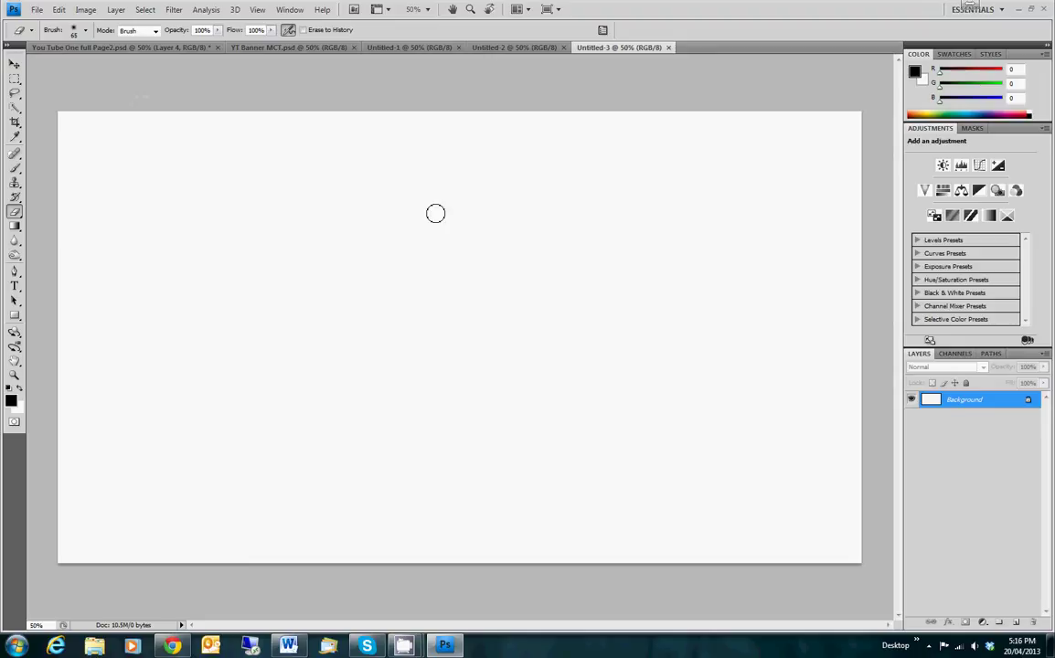
click(143, 49)
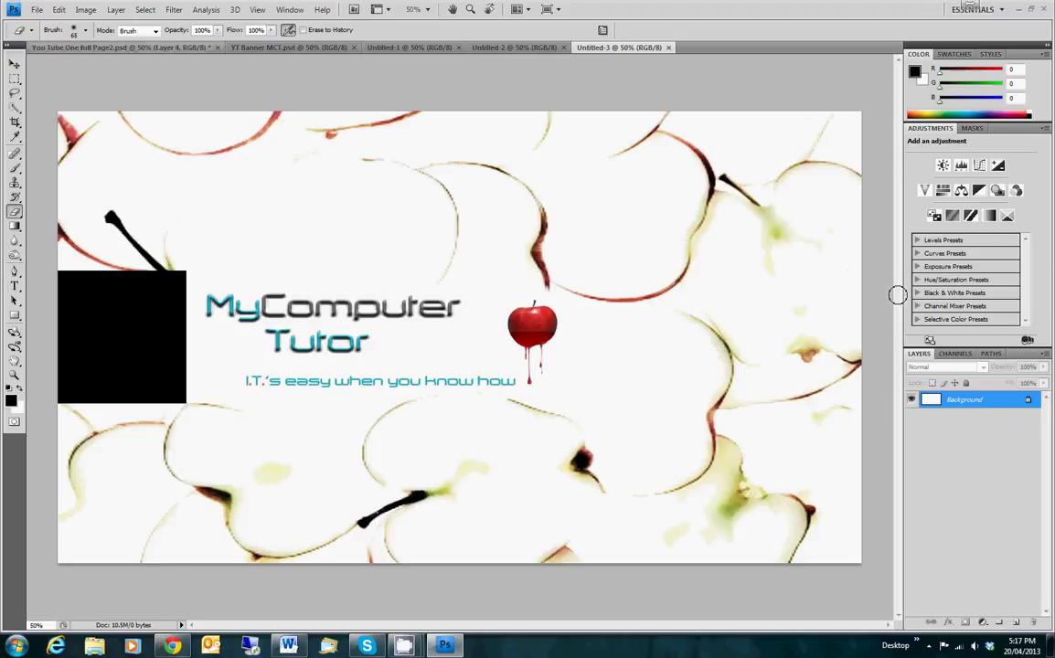
click(912, 400)
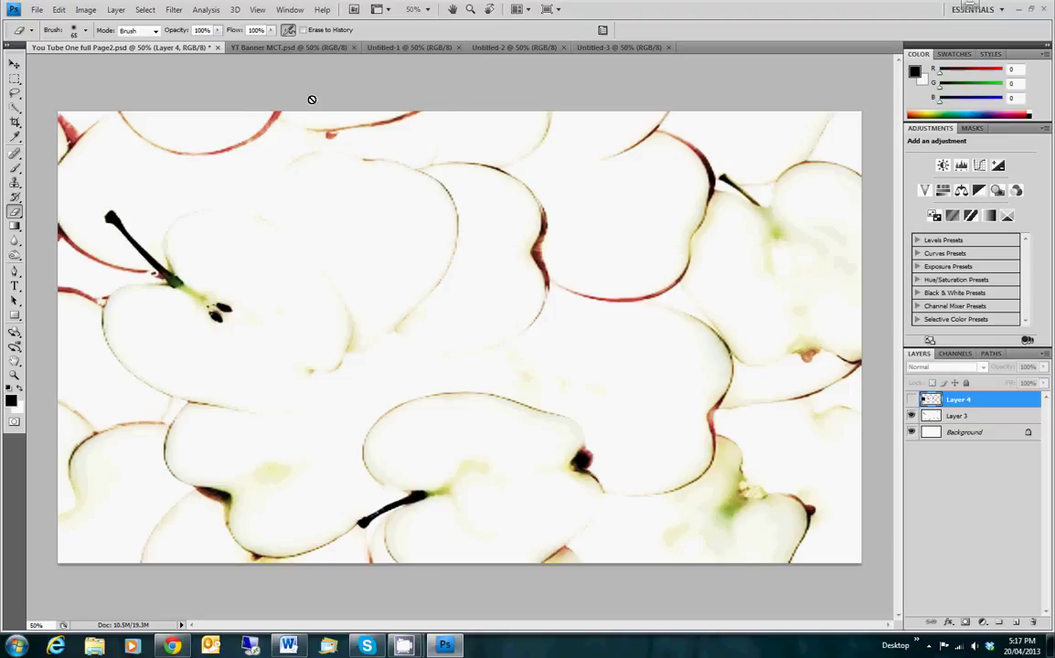
- Create a new blank 2560×423 document using the Clipboard preset
click(38, 11)
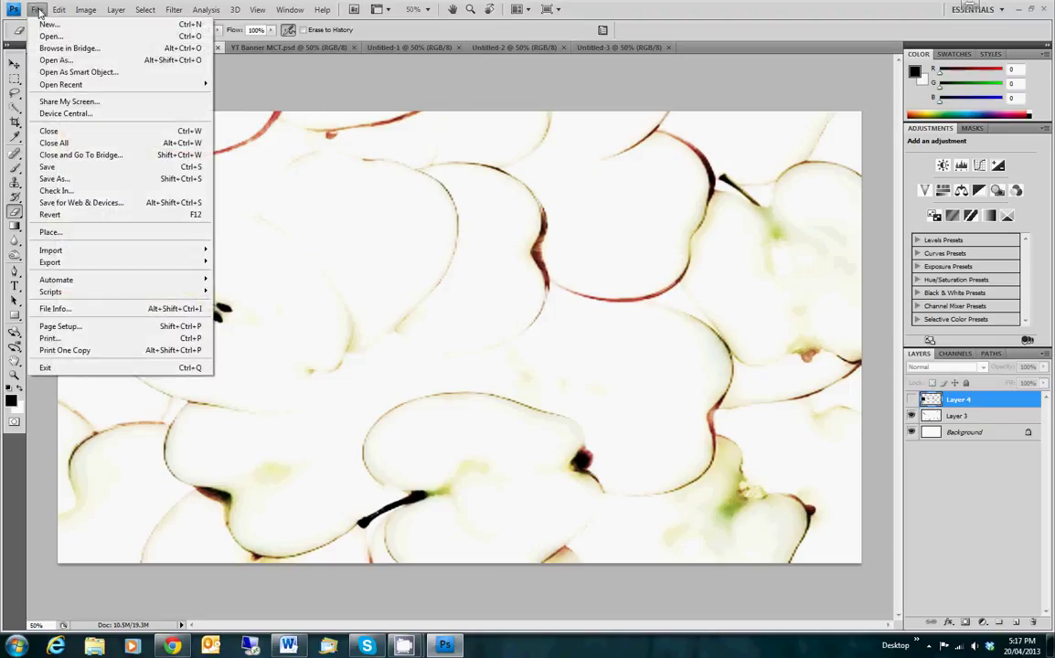
click(48, 24)
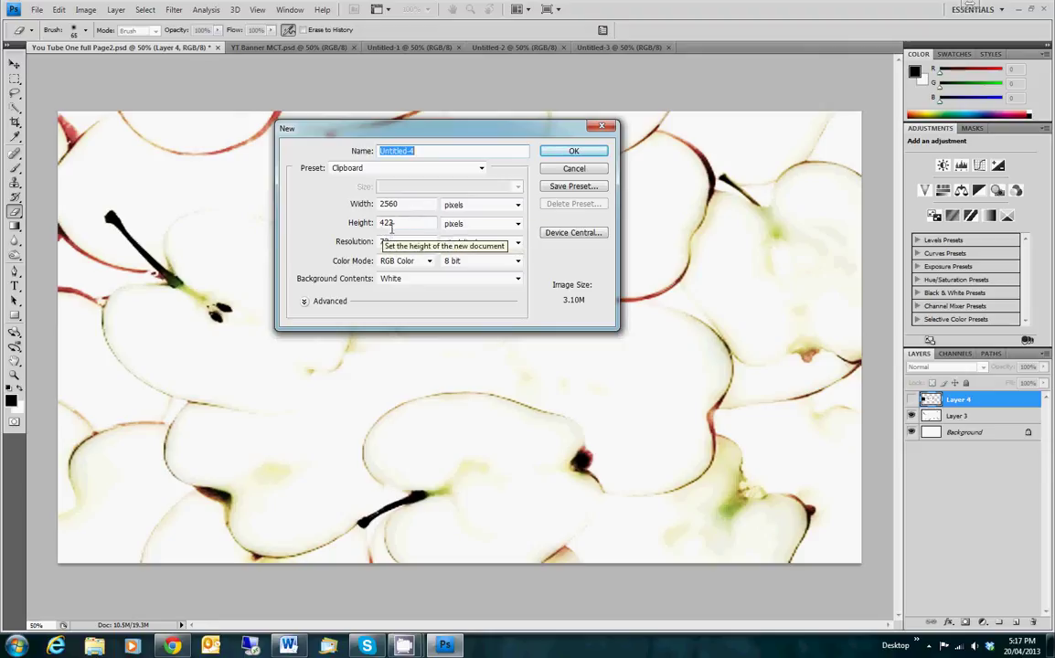
click(574, 151)
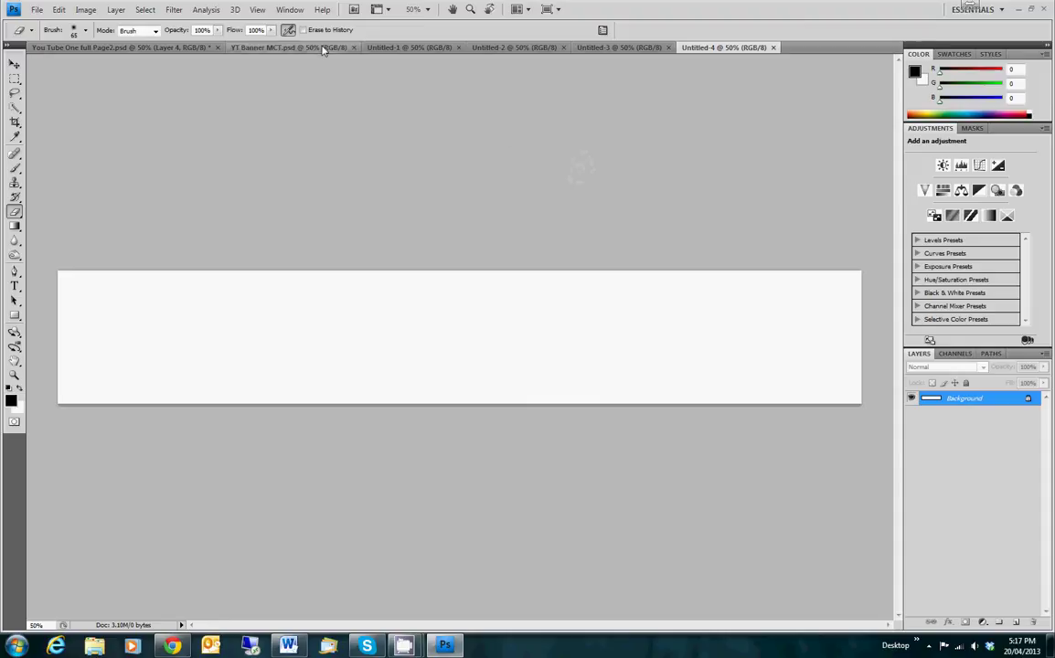
- Select all of the YT Banner MCT image and copy it to the clipboard
click(293, 47)
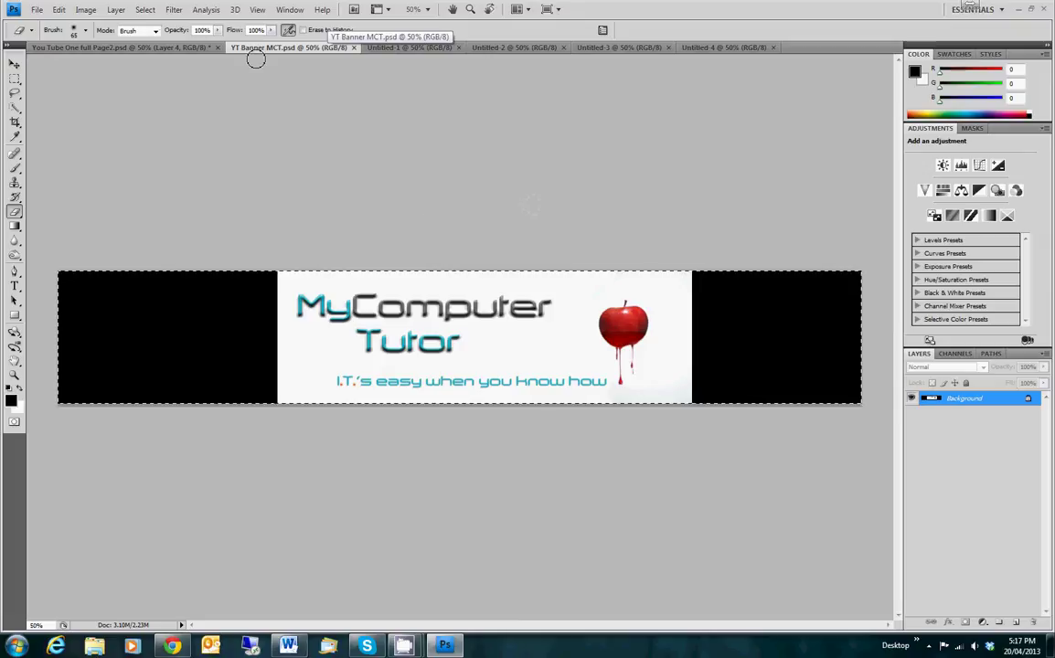
click(145, 10)
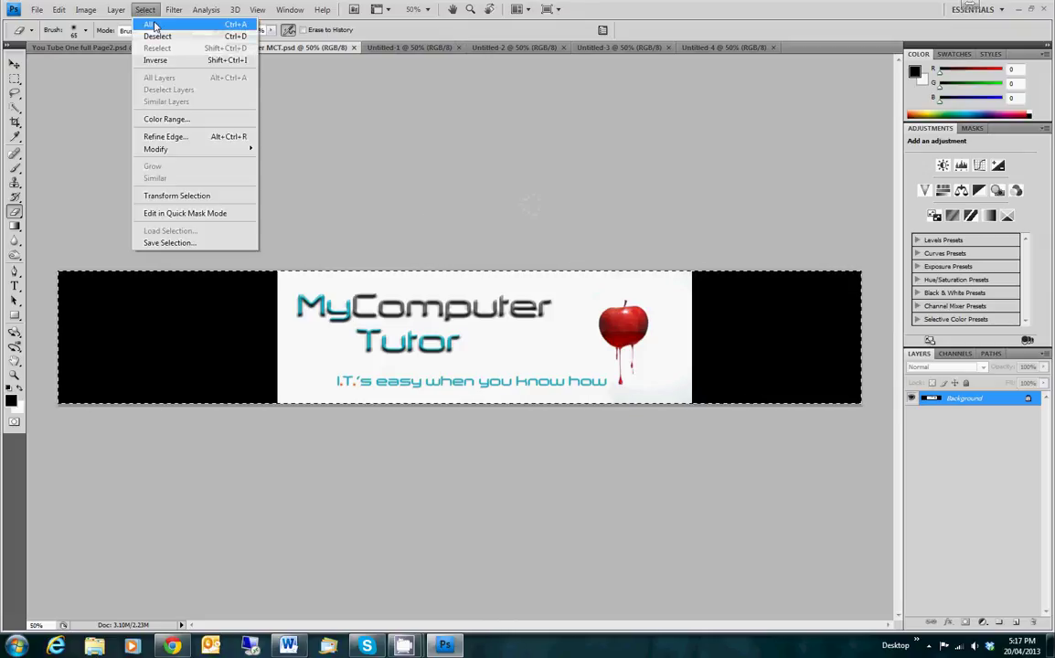
click(154, 22)
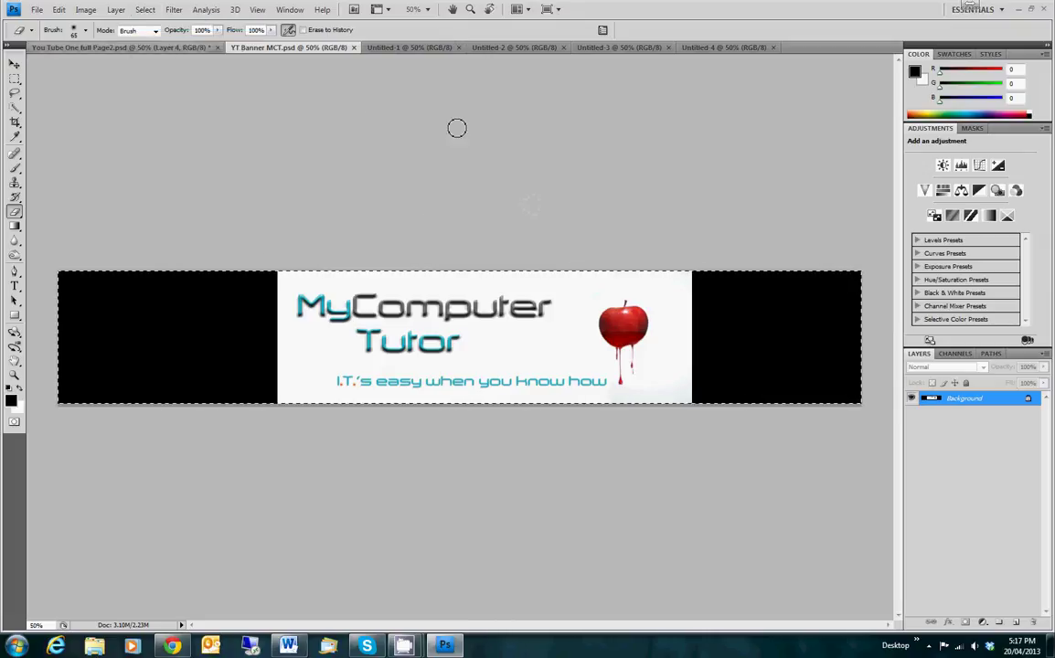
click(58, 10)
click(79, 97)
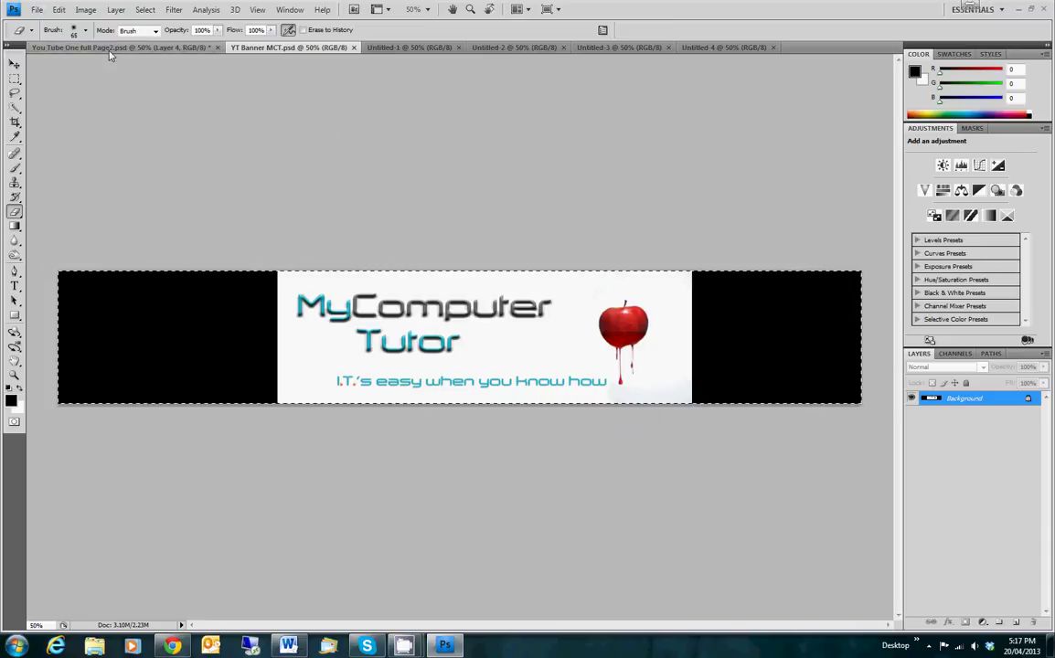
- Show the apple-slice background and logo layers in the full-page art, then return to Chrome
key(ctrl+Tab)
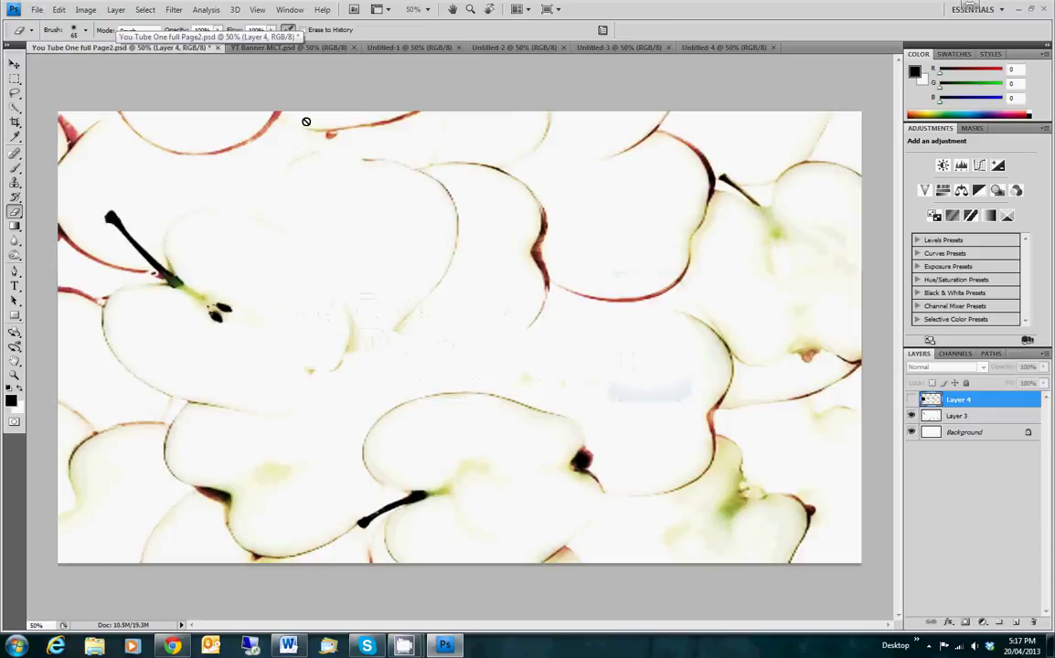
click(912, 417)
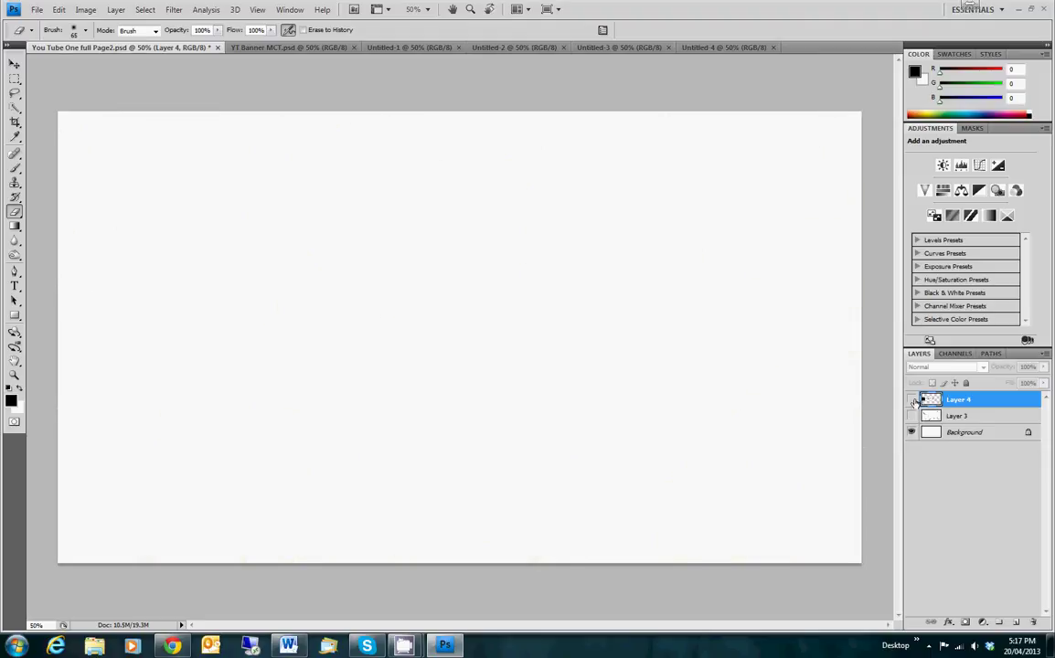
click(912, 401)
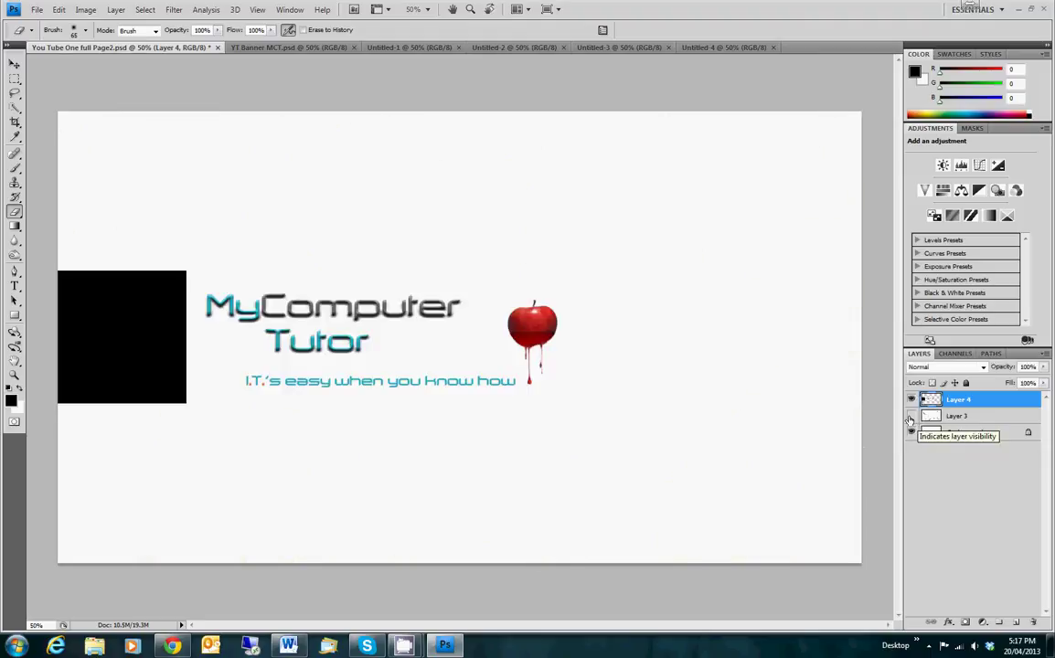
click(912, 416)
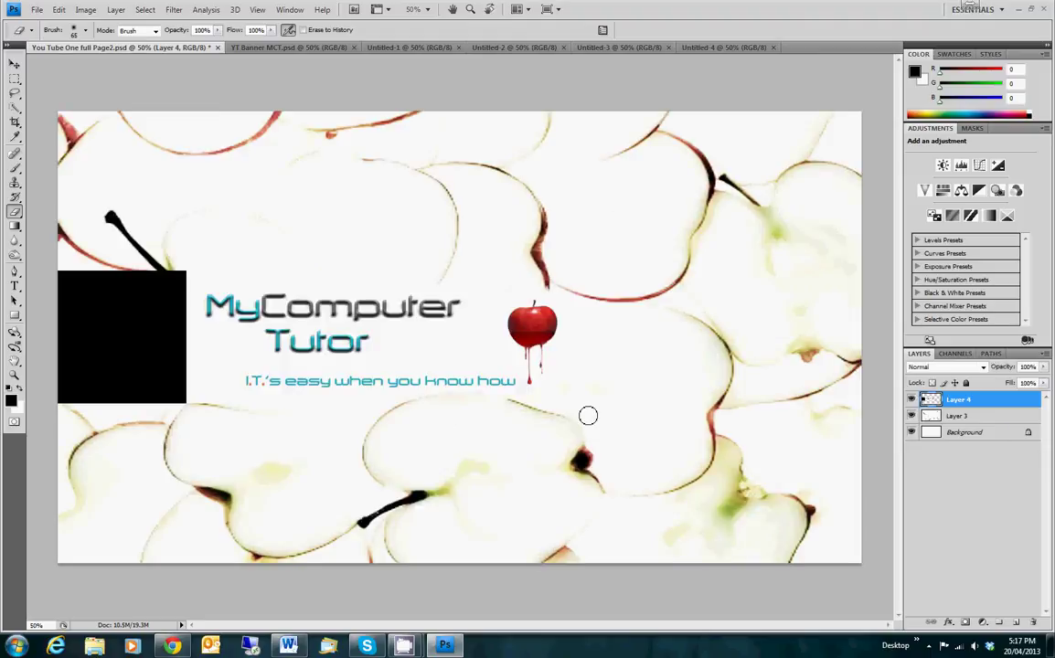
click(37, 9)
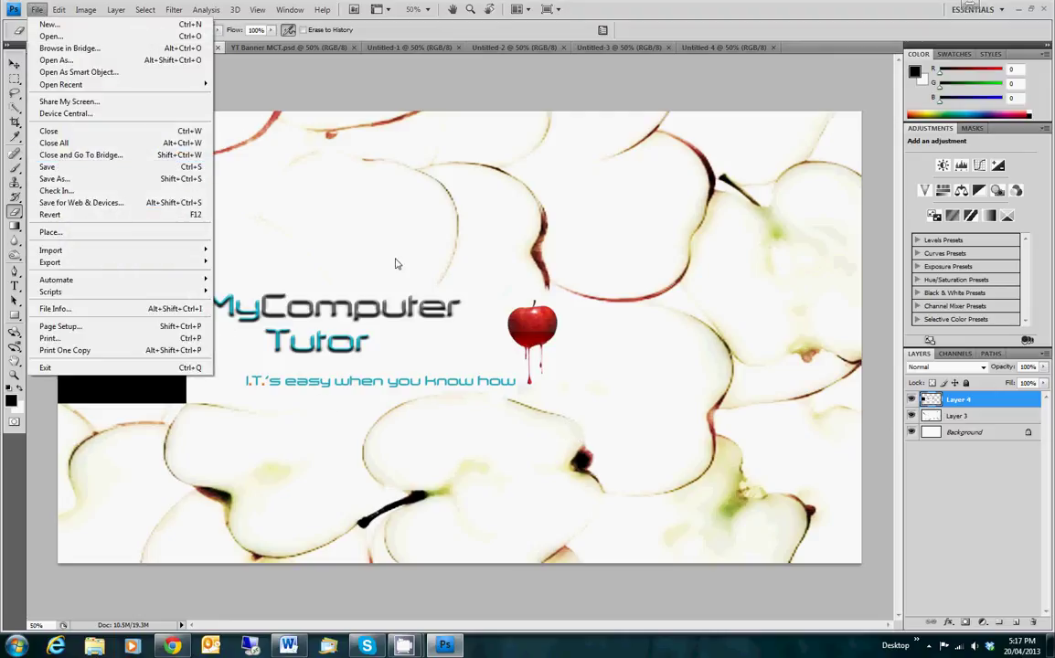
click(172, 647)
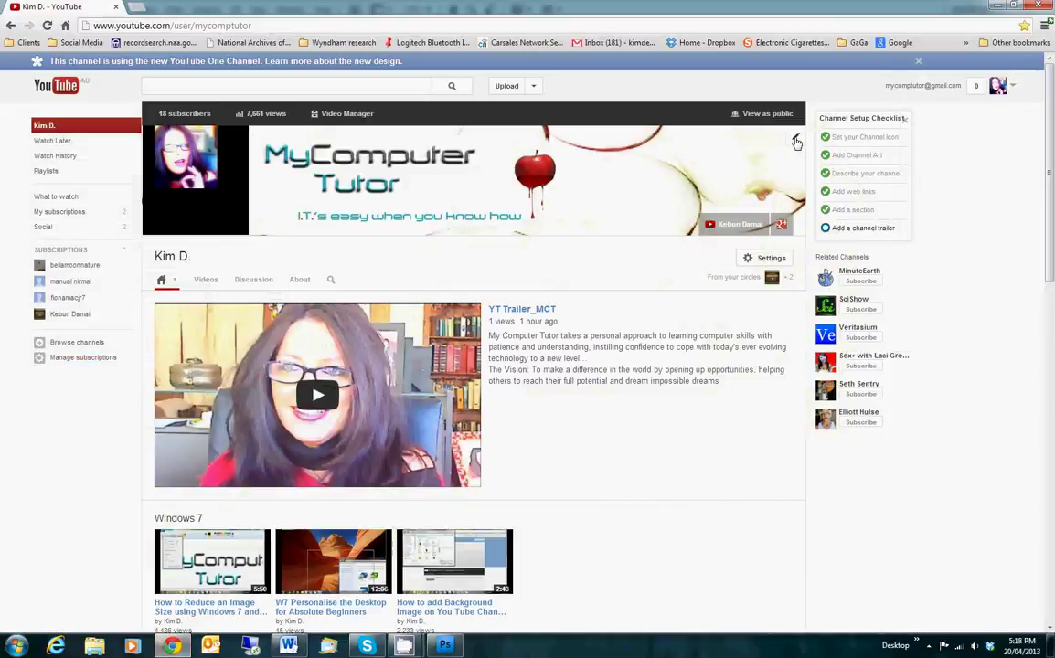
- Replace the channel art with the second bottom-row image from the YouTube Channel Art album
mouse_move(797, 142)
click(795, 140)
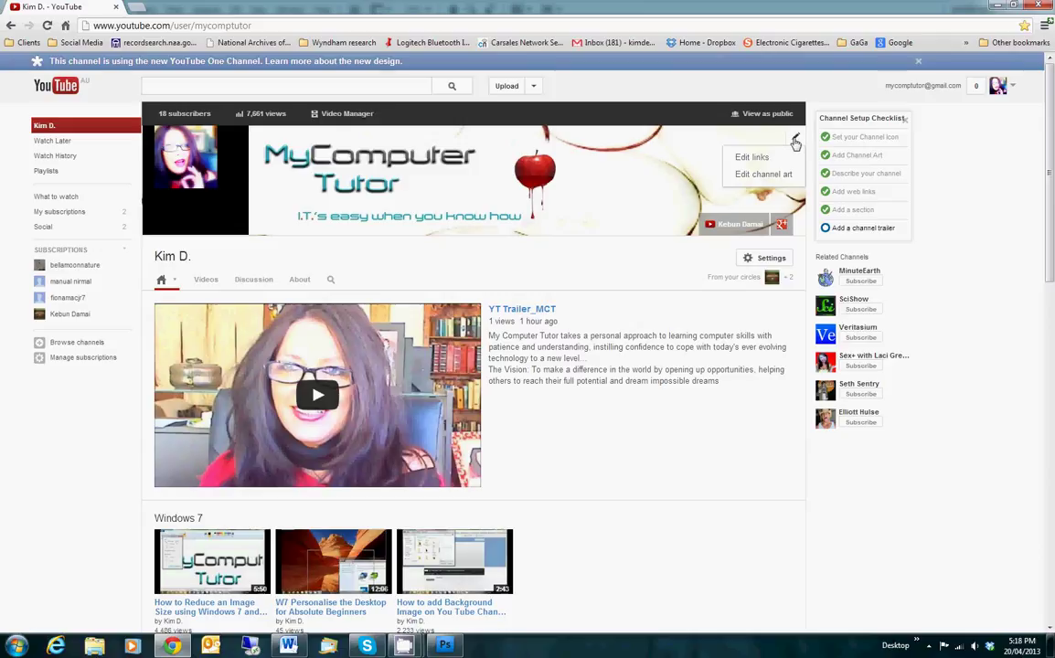
click(764, 174)
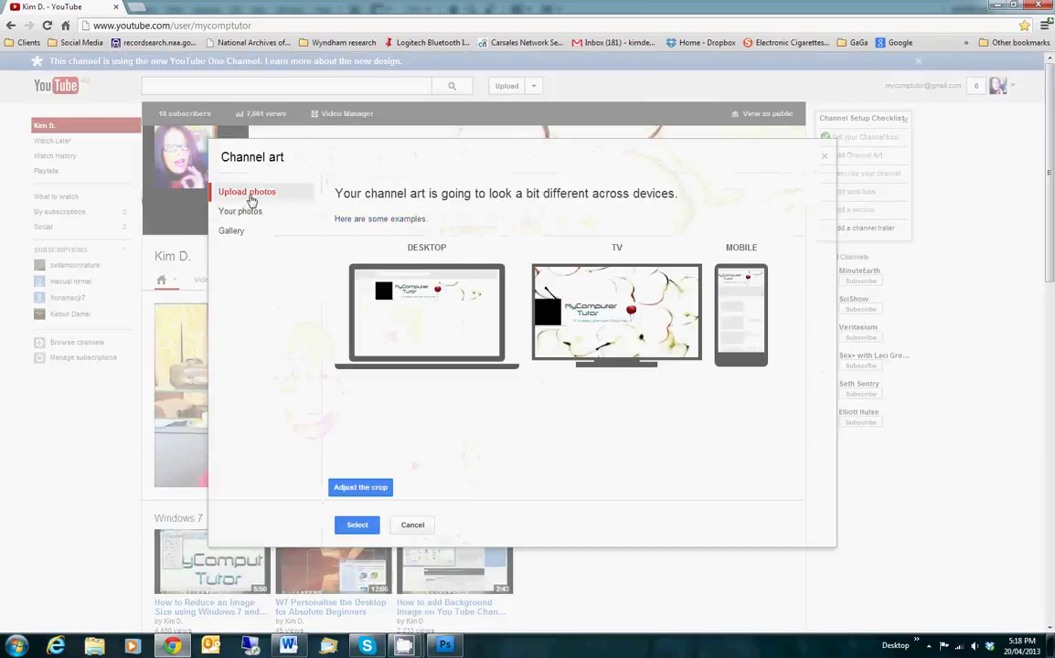
click(249, 196)
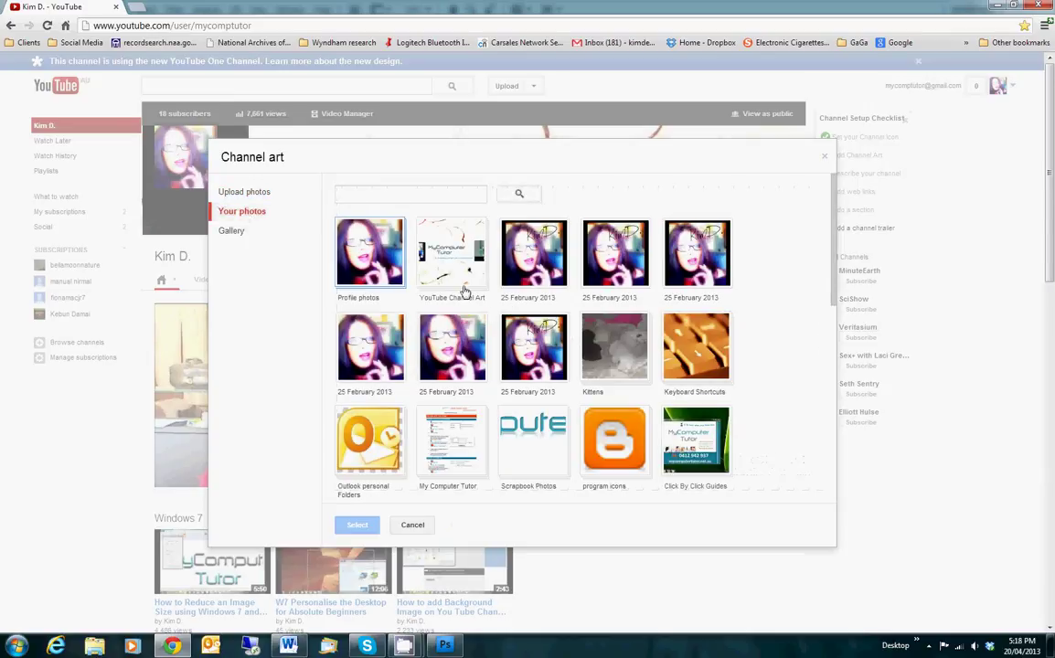
click(462, 252)
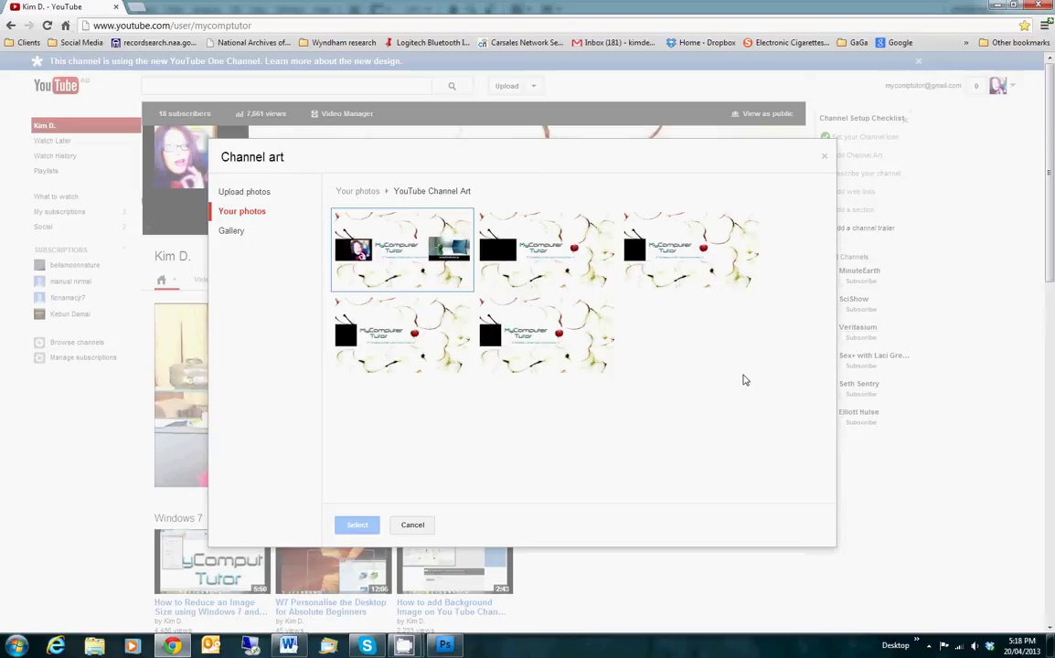
click(562, 342)
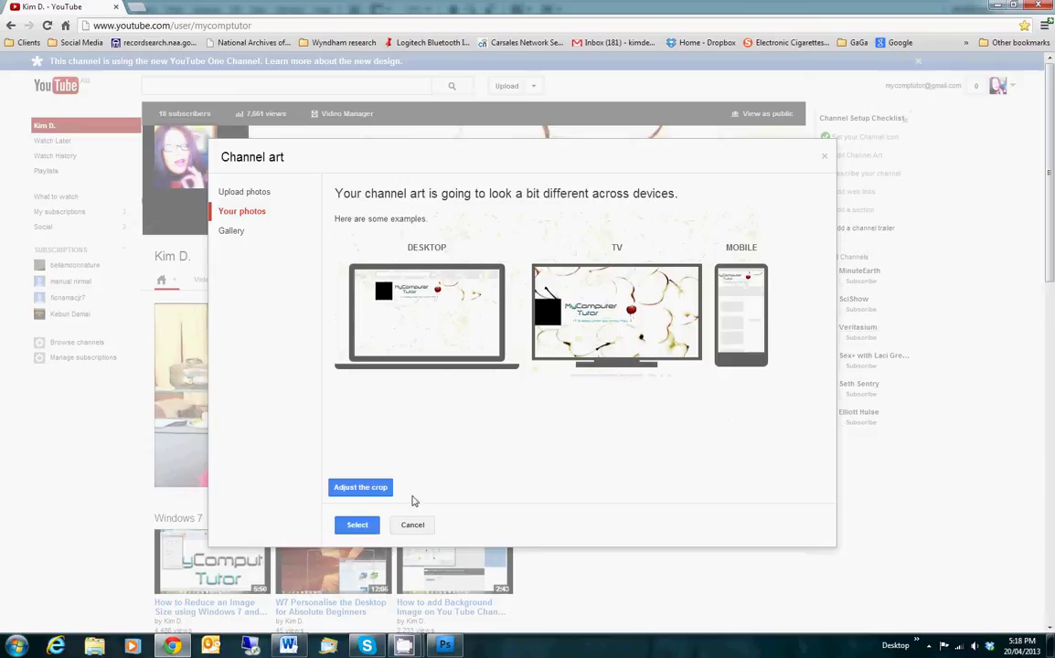
click(359, 527)
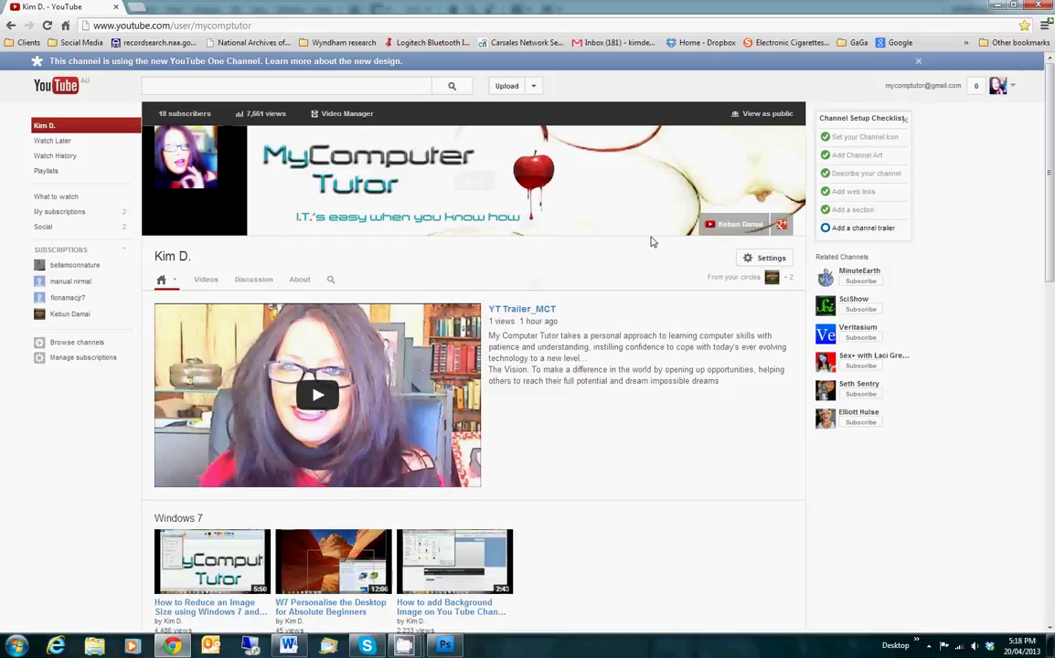
mouse_move(595, 364)
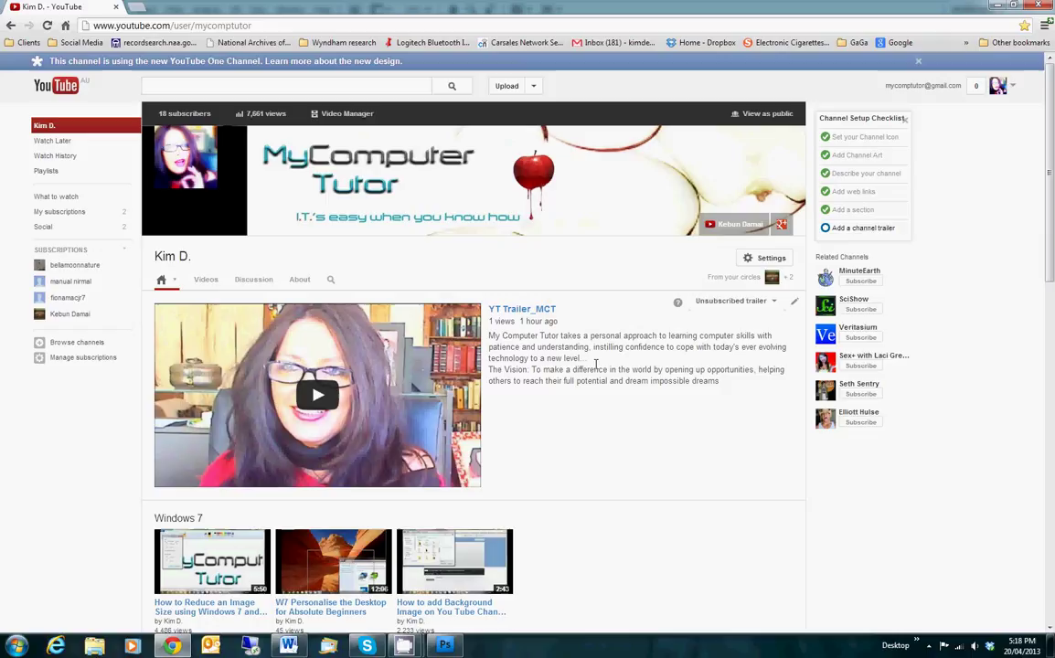
- Remove the current channel trailer and set YT Trailer_MCT as the new trailer
click(795, 306)
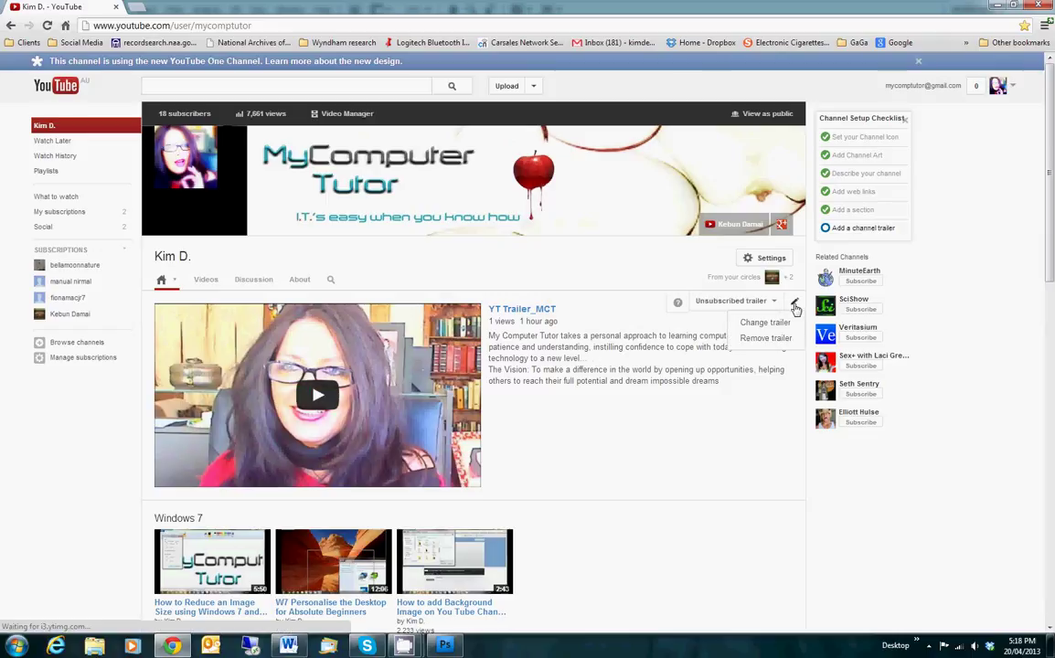
click(767, 339)
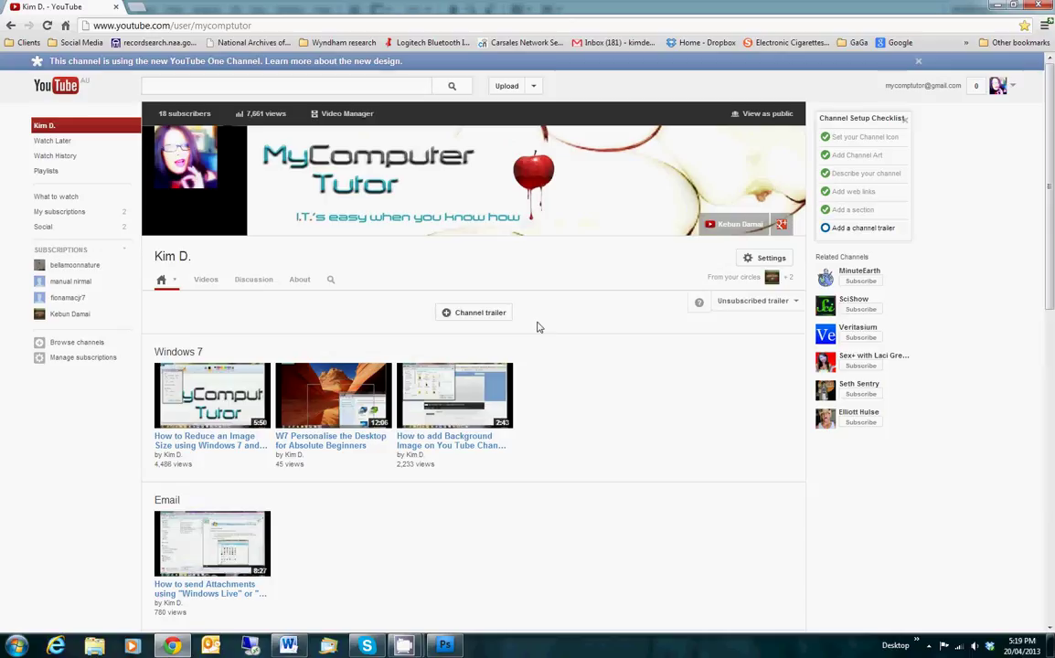
click(749, 309)
click(494, 318)
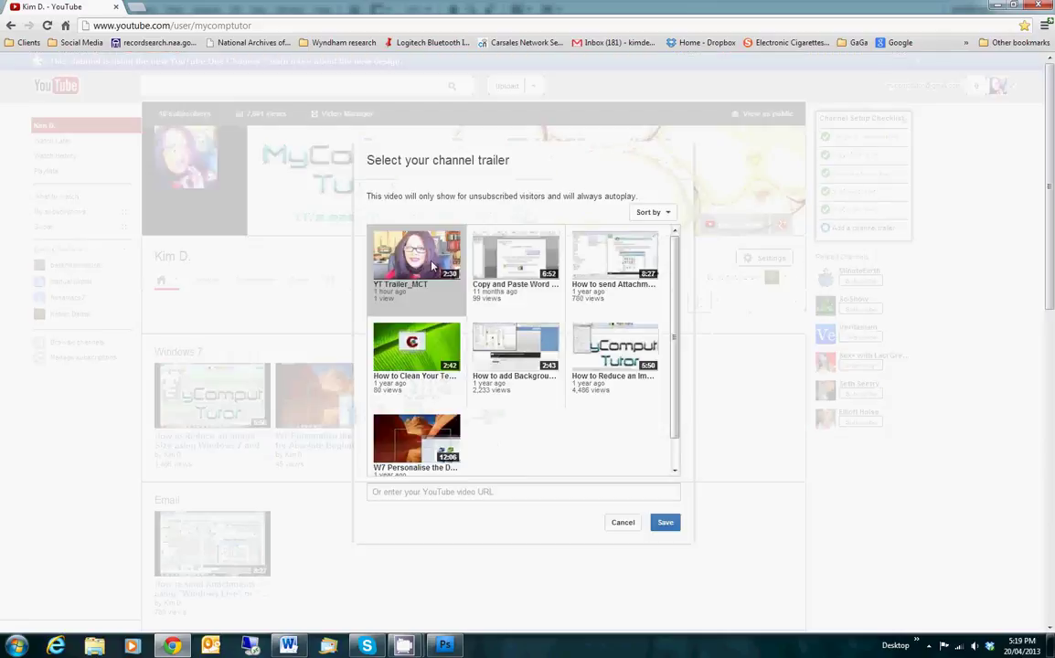
click(667, 523)
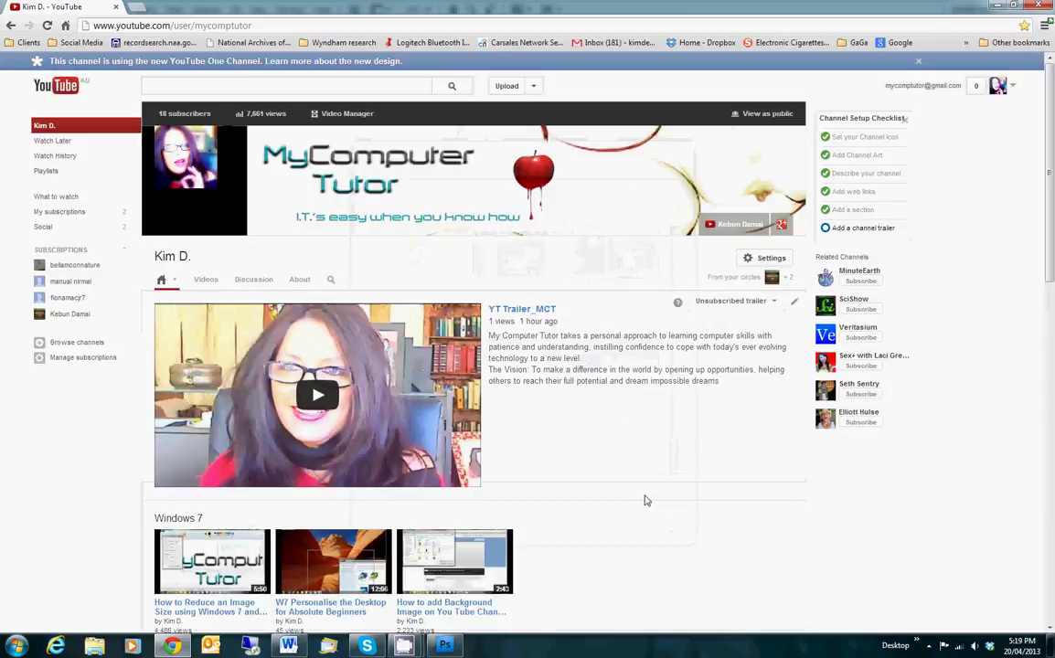